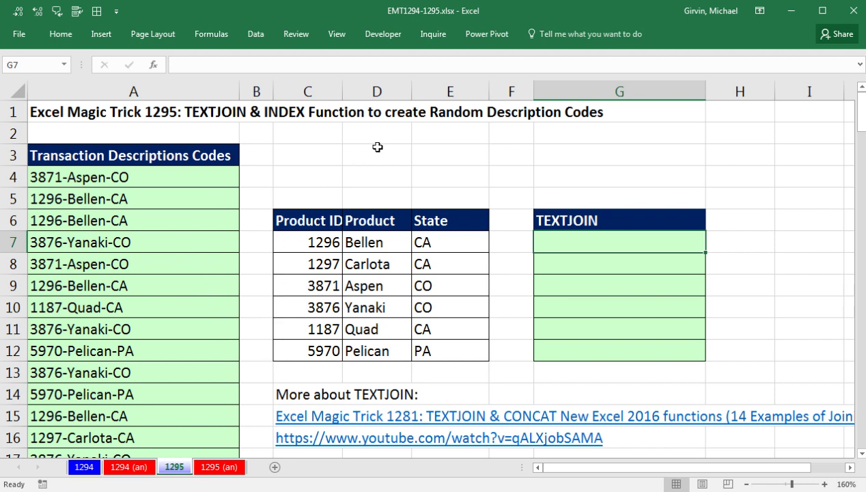
Enter =TEXTJOIN("-",,C7:E7) in G7 and fill it down to G12, giving codes like 1296-Bellen-CA
click(219, 178)
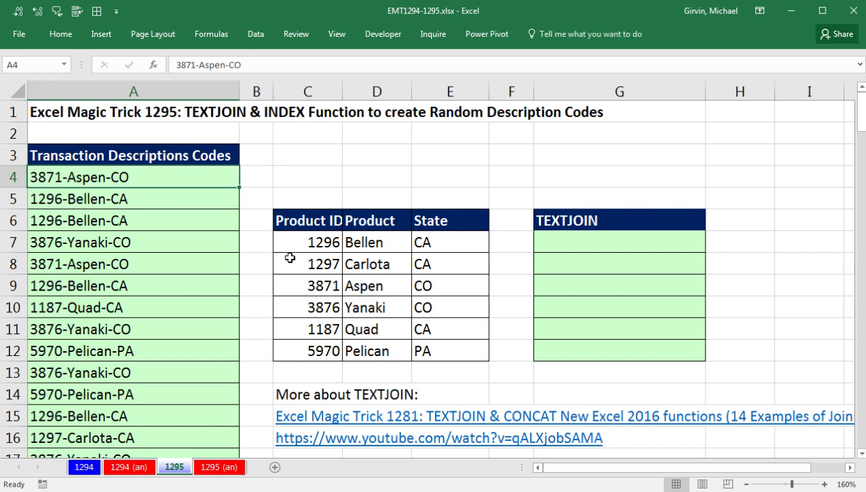
drag(285, 240, 424, 239)
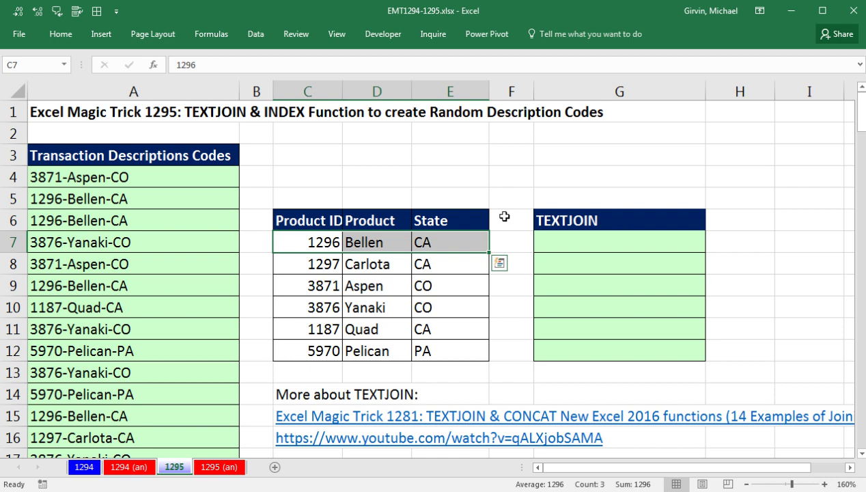
click(561, 245)
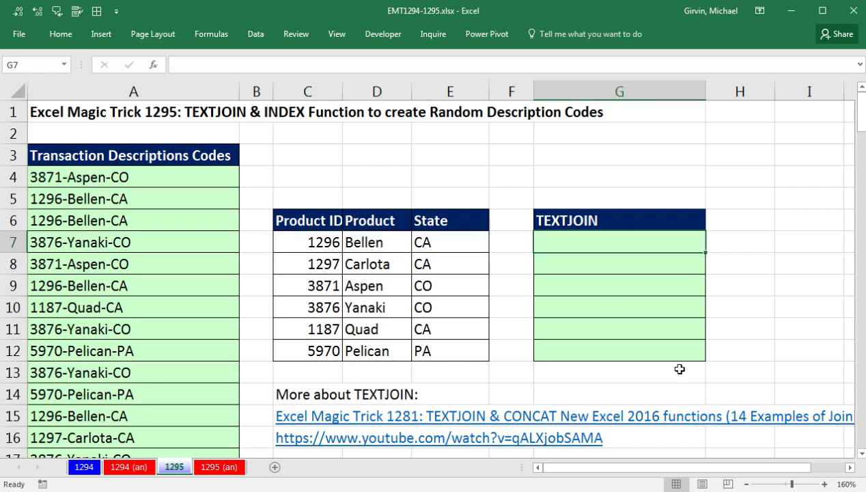
text(=)
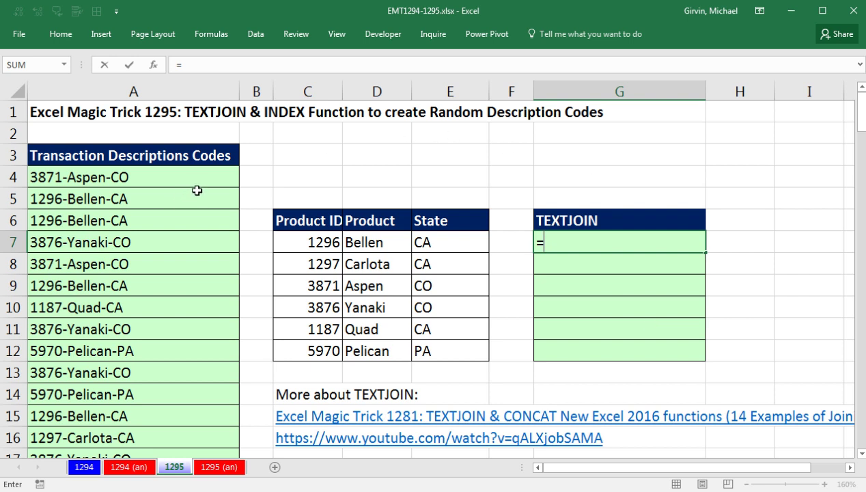
text(tex)
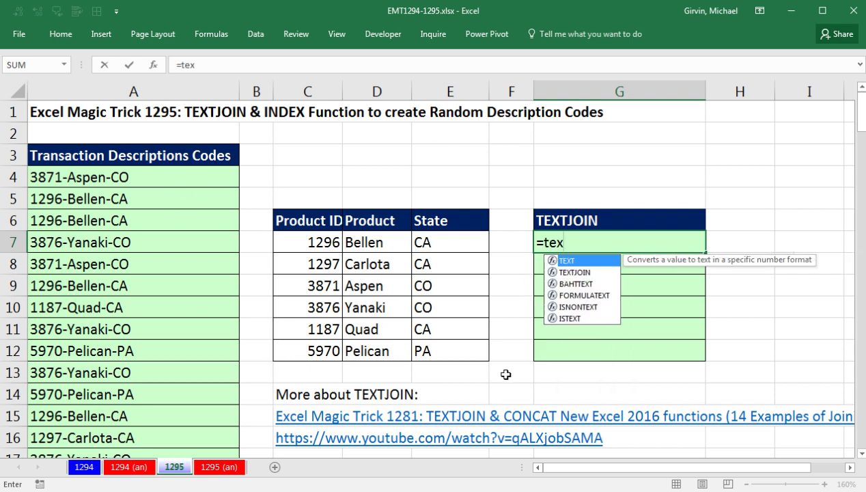
text(tj)
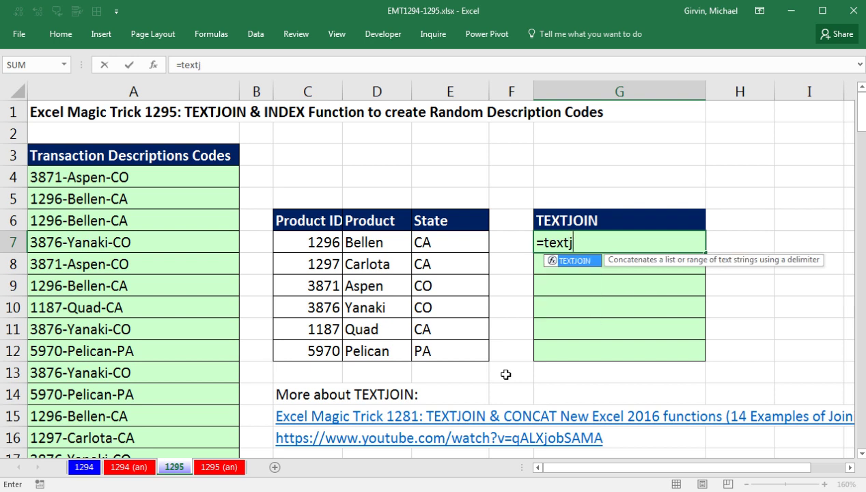
key(Tab)
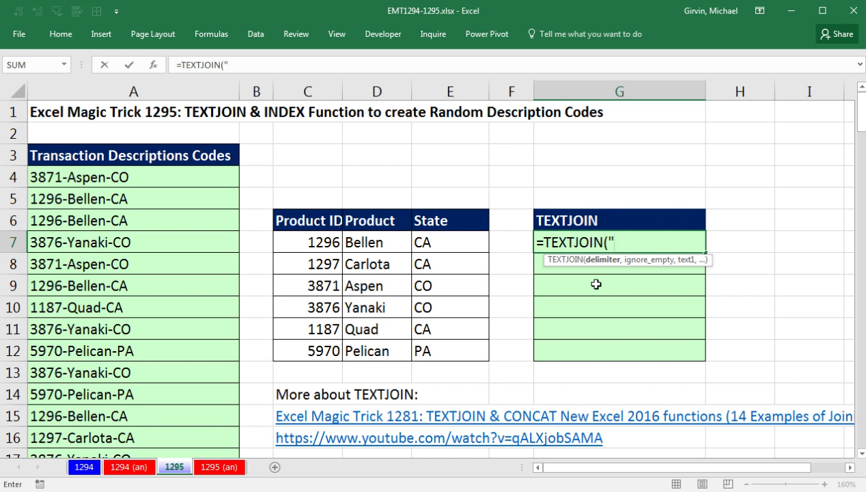
text(,)
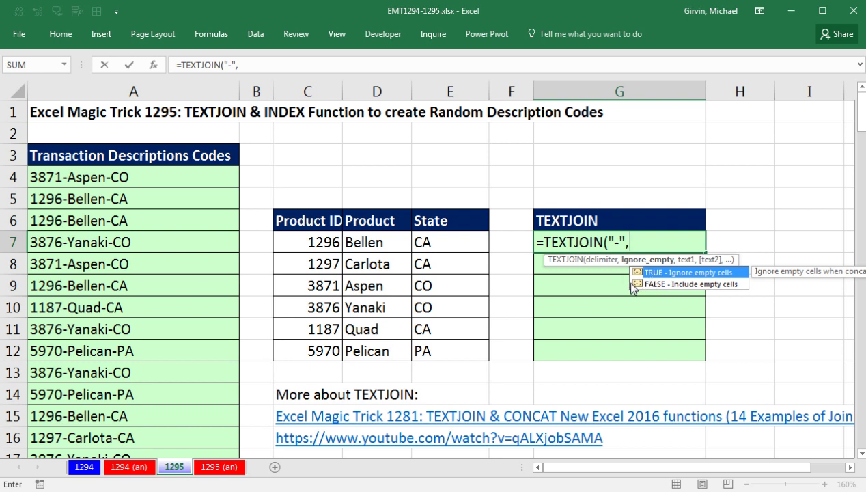
text(,)
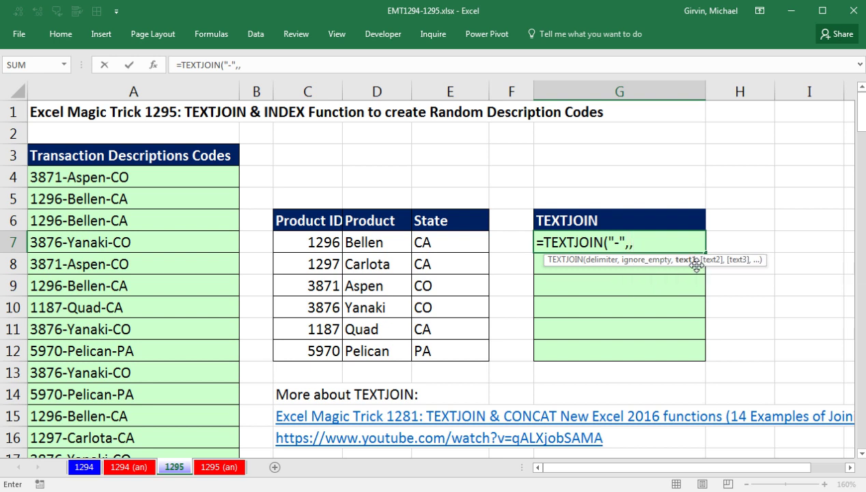
drag(316, 242, 444, 244)
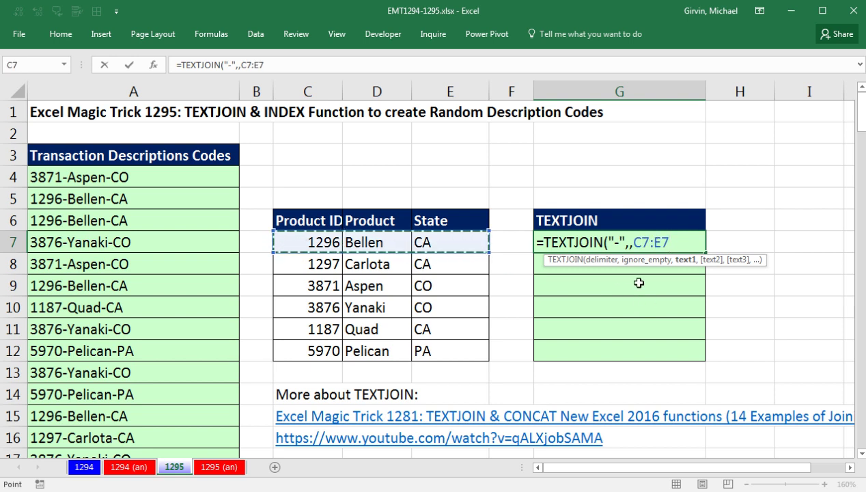
text())
key(ctrl+Return)
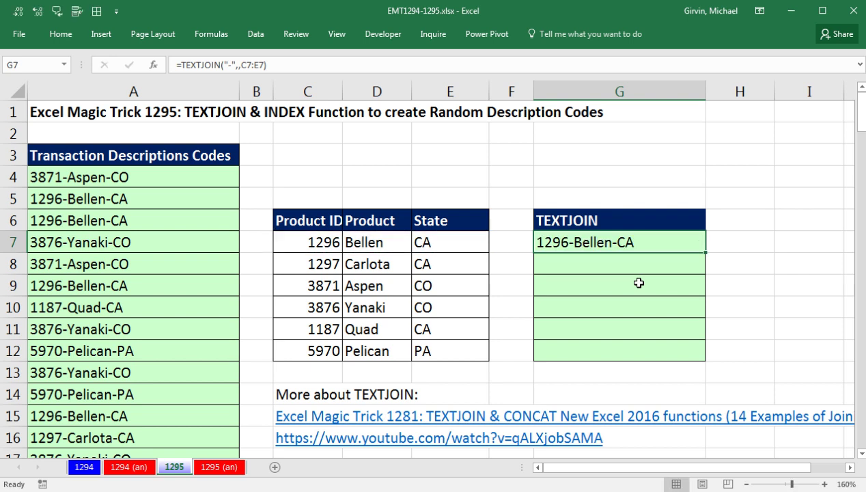
drag(705, 255, 706, 359)
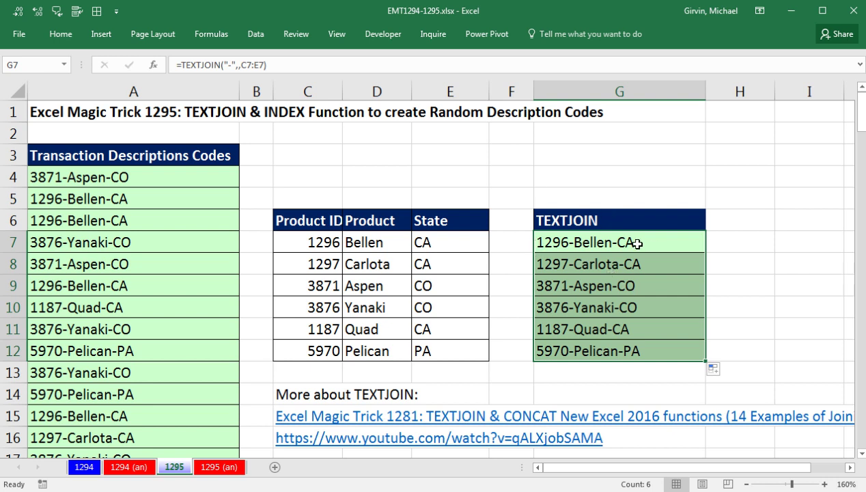
Clear the old description codes from A4 down column A
click(210, 177)
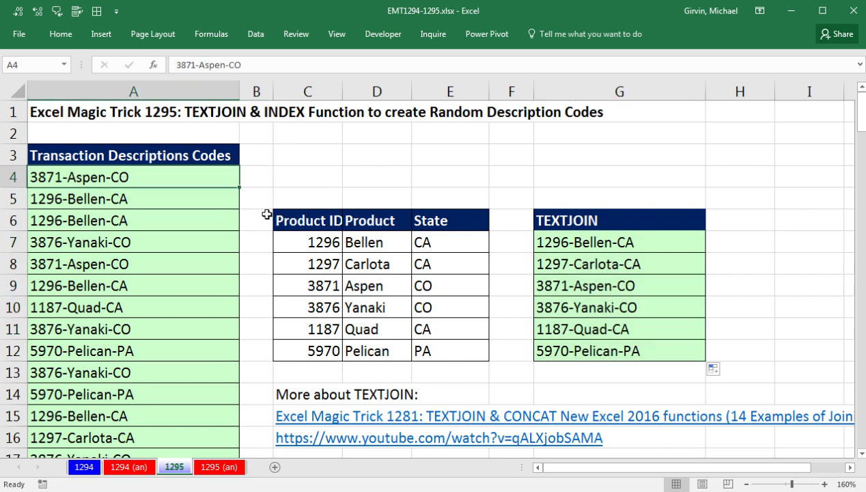
key(ctrl+shift+Down)
key(ctrl+BackSpace)
In A4, begin the formula =TEXTJOIN("-",,INDEX(
click(203, 179)
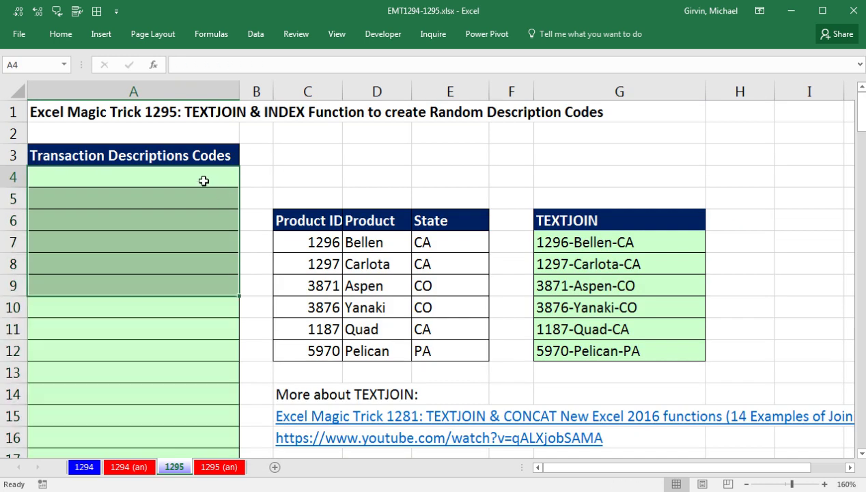
text(=text)
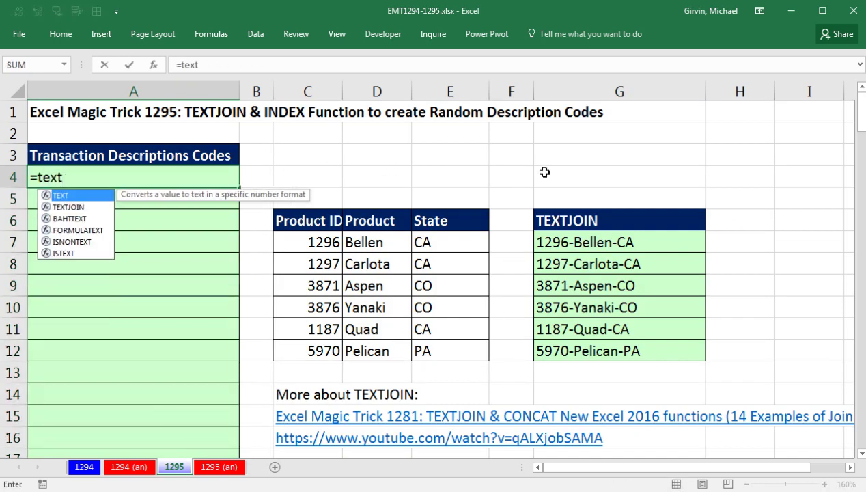
key(Down)
key(Tab)
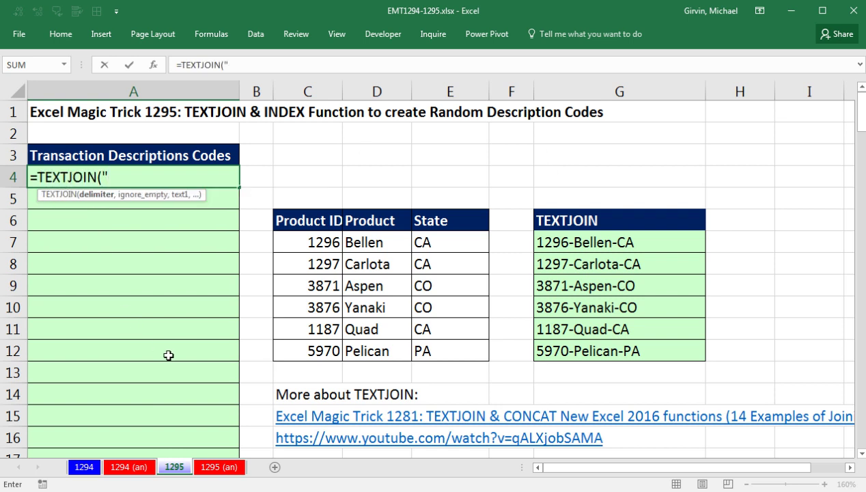
text("-",)
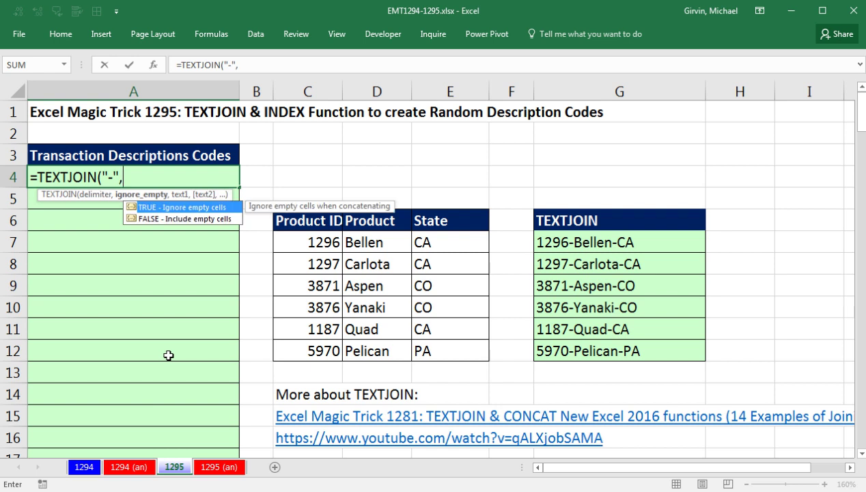
text(,)
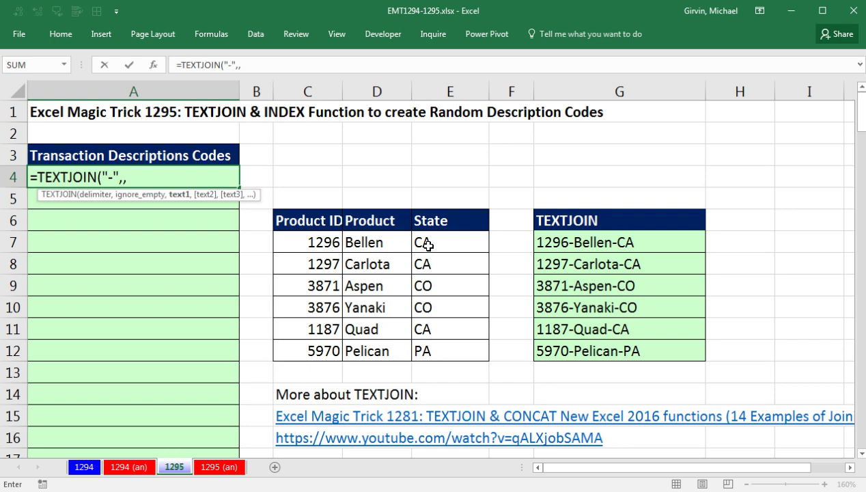
text(ind)
key(Tab)
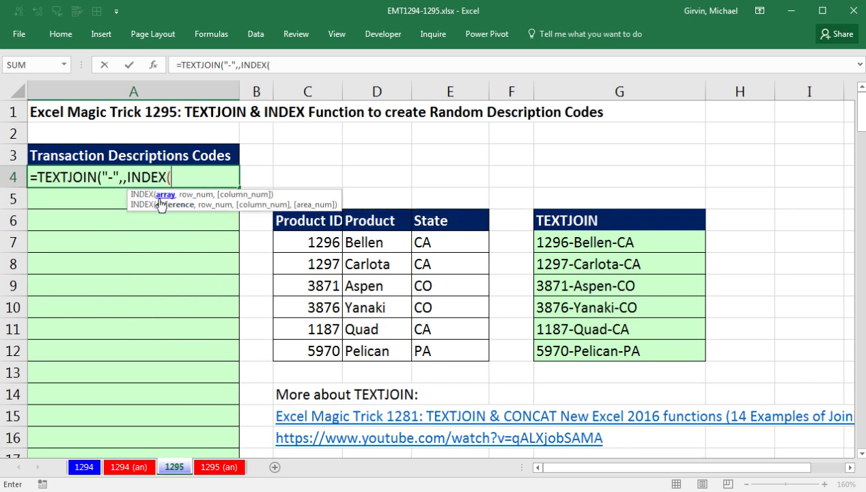
Add absolute $C$7:$E$12 as the INDEX table and begin RANDBETWEEN(1, in A4's formula
click(338, 243)
drag(348, 245, 445, 350)
key(F4)
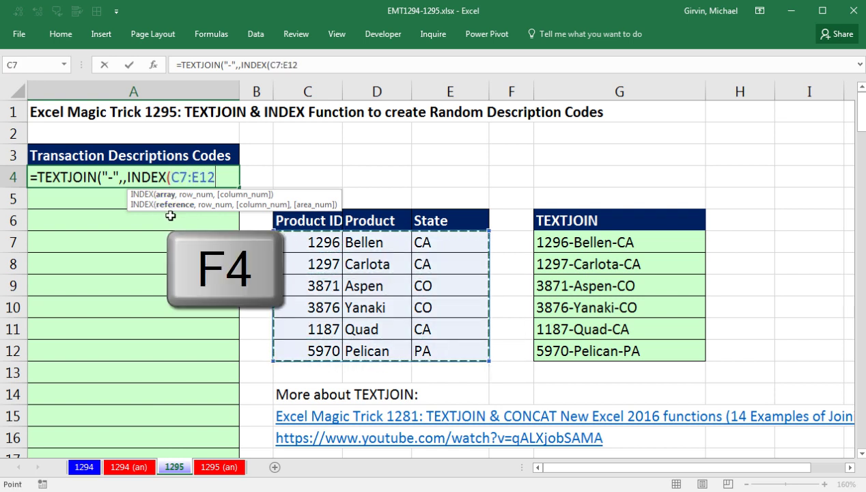
text(,)
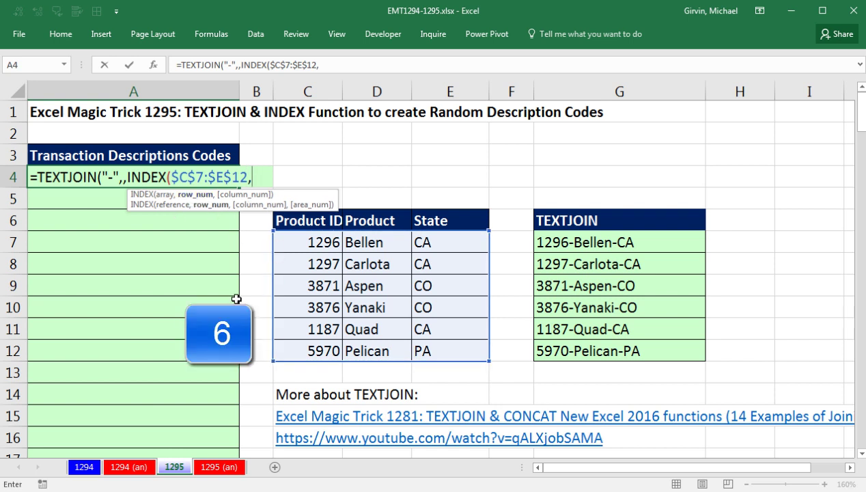
text(randb)
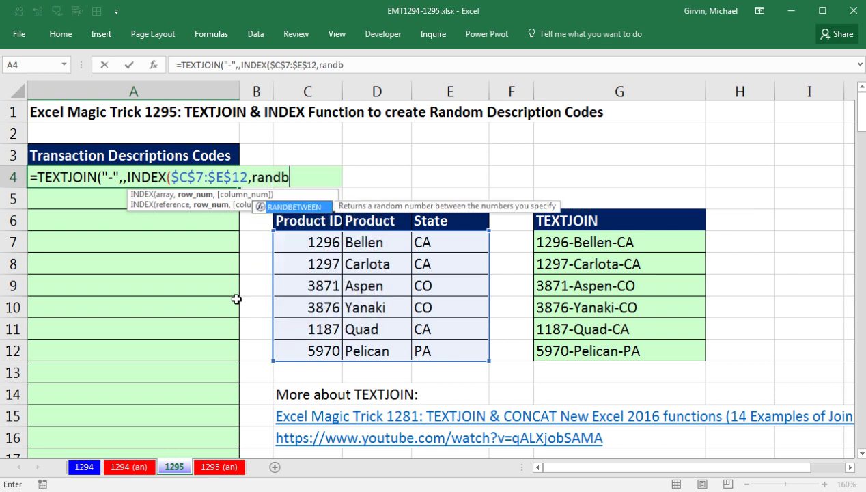
key(Tab)
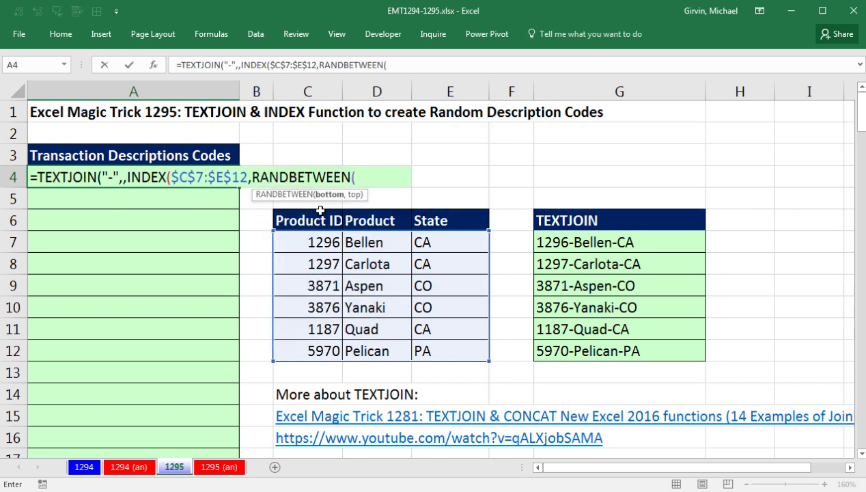
text(1,)
Finish A4's formula with ROWS($C$7:$C$12) as the RANDBETWEEN top and the closing arguments, then commit it
text(rows)
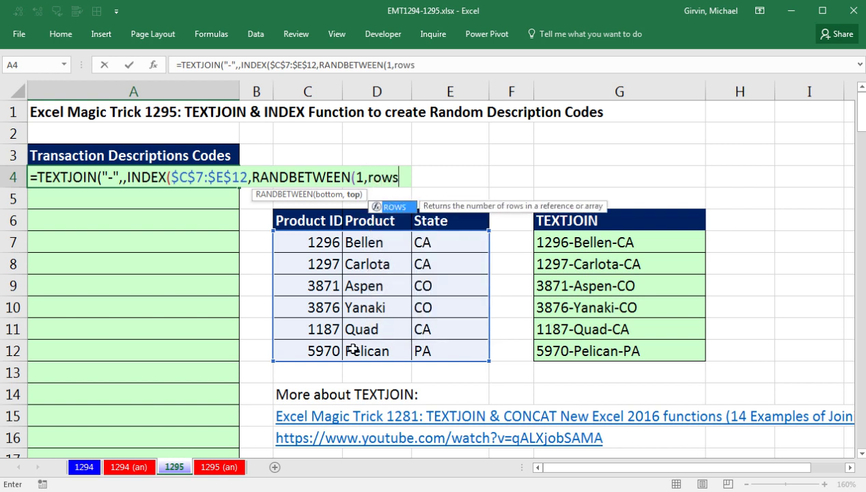
key(Tab)
drag(301, 242, 316, 349)
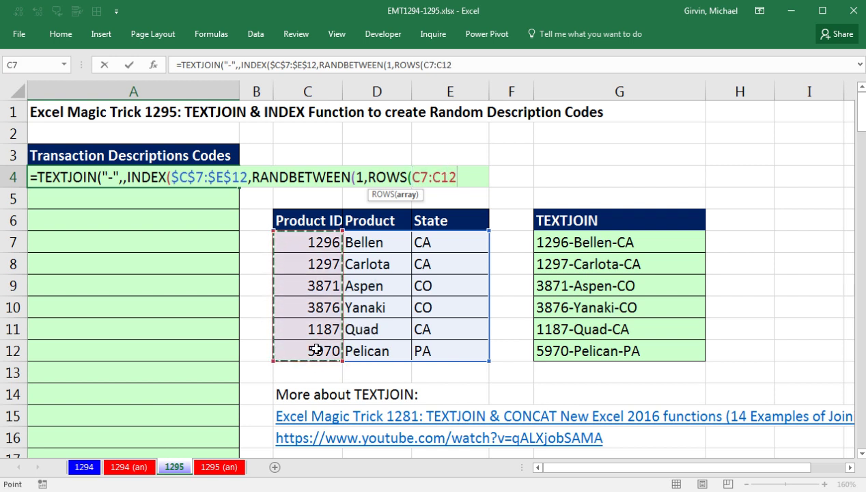
key(F4)
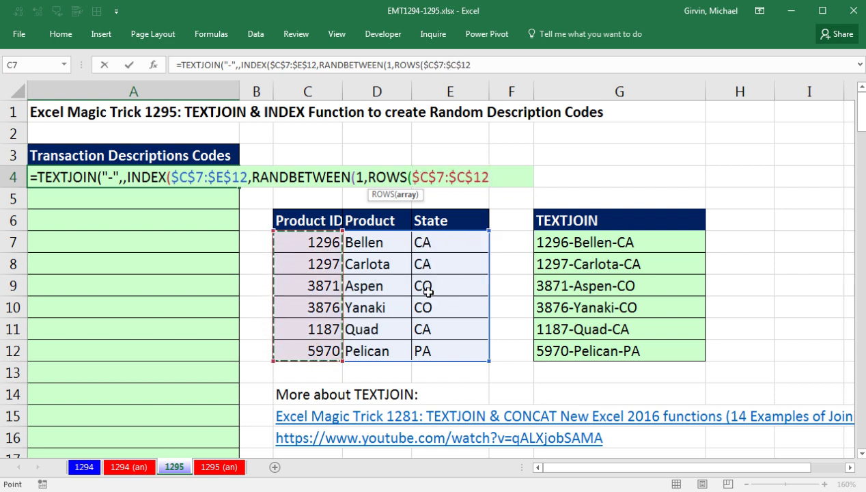
text())
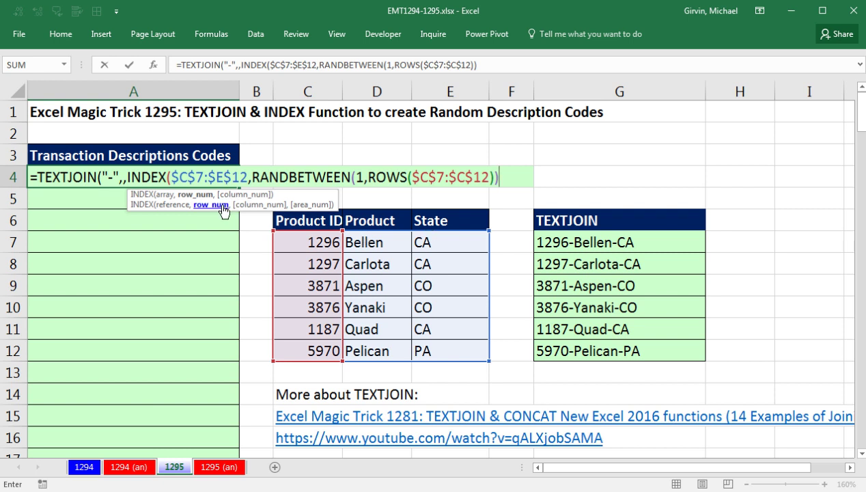
text(,)
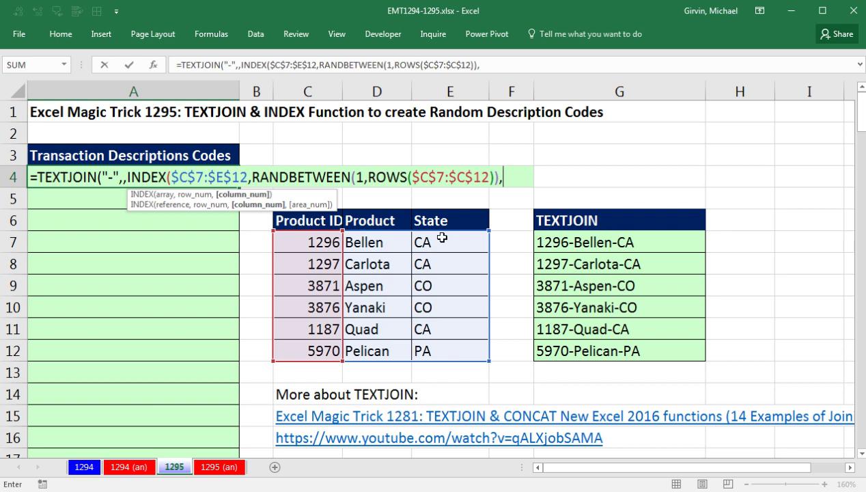
drag(300, 191, 530, 204)
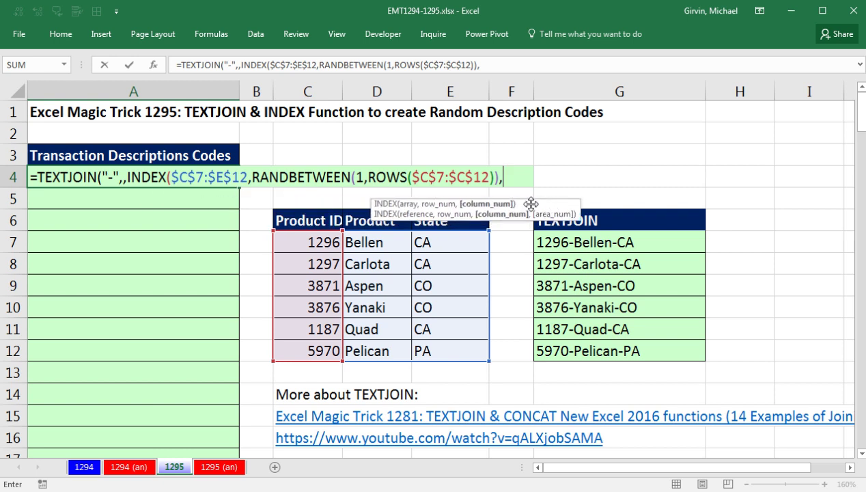
text(0)
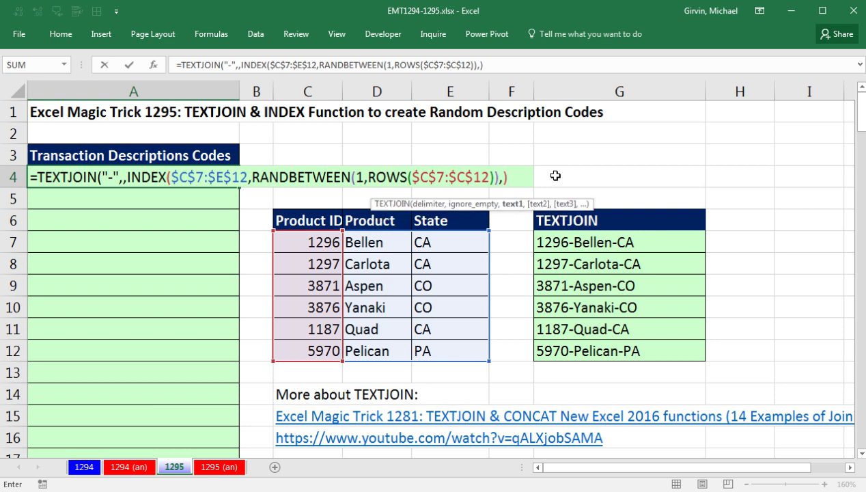
click(514, 203)
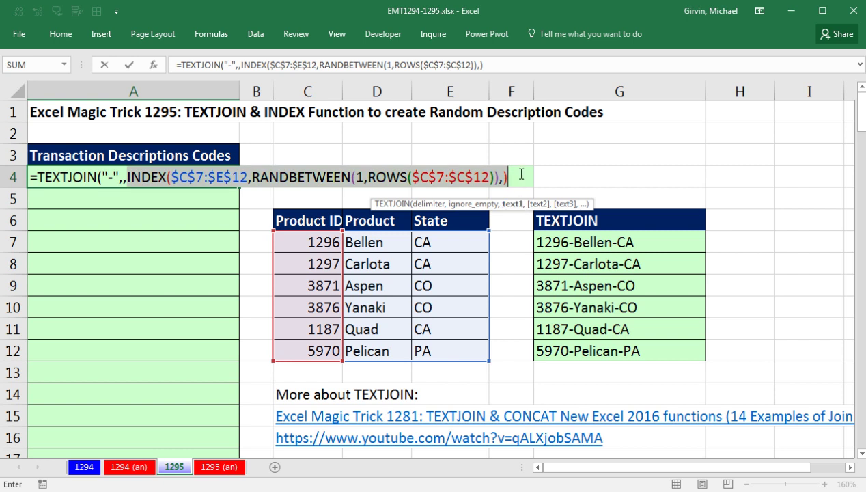
click(521, 174)
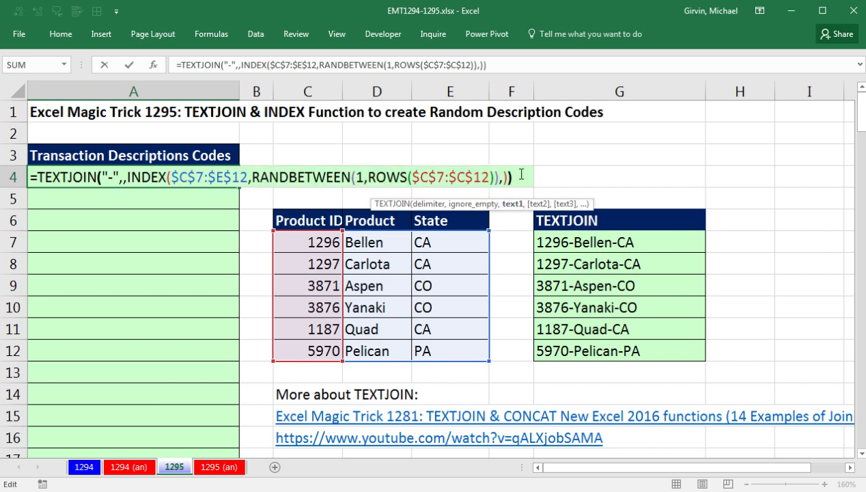
key(ctrl+Return)
Fill A4's formula down to A142, return to the top, and recalculate twice with F9
drag(239, 188, 239, 331)
drag(229, 476, 233, 451)
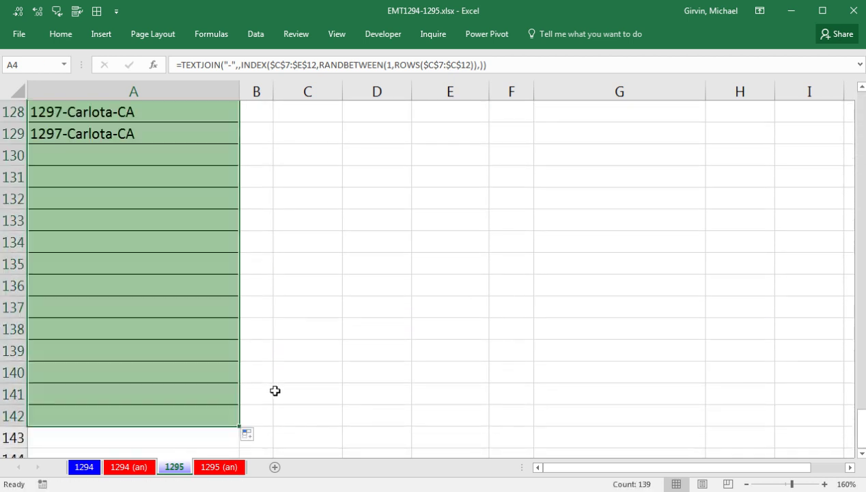
key(ctrl+Up)
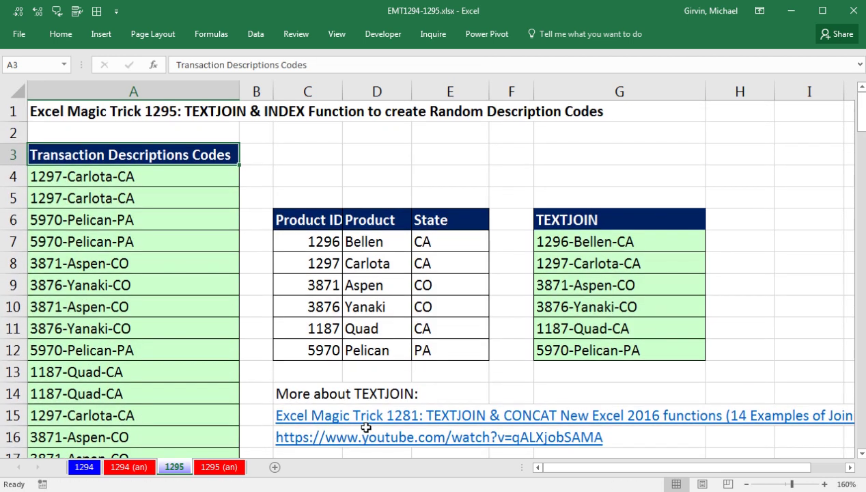
key(F9)
key(F9)
key(F9)
key(F9)
key(F9)
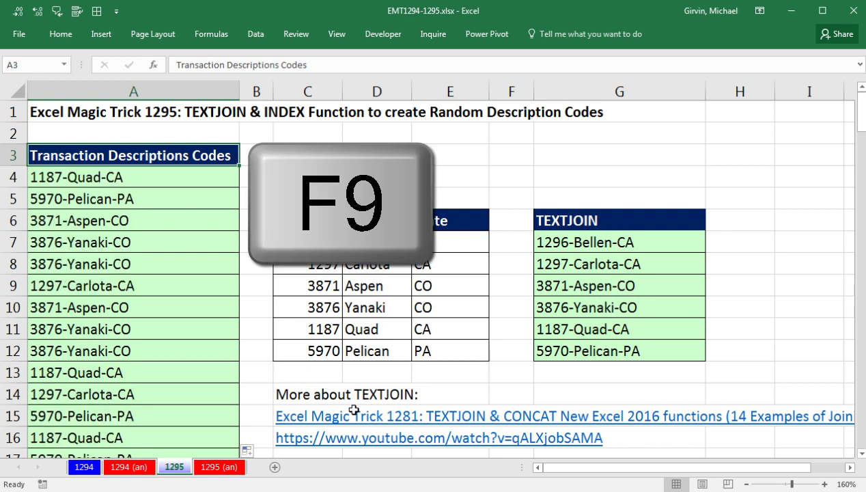
key(F9)
key(F9)
key(F9)
key(F9)
key(F9)
key(F9)
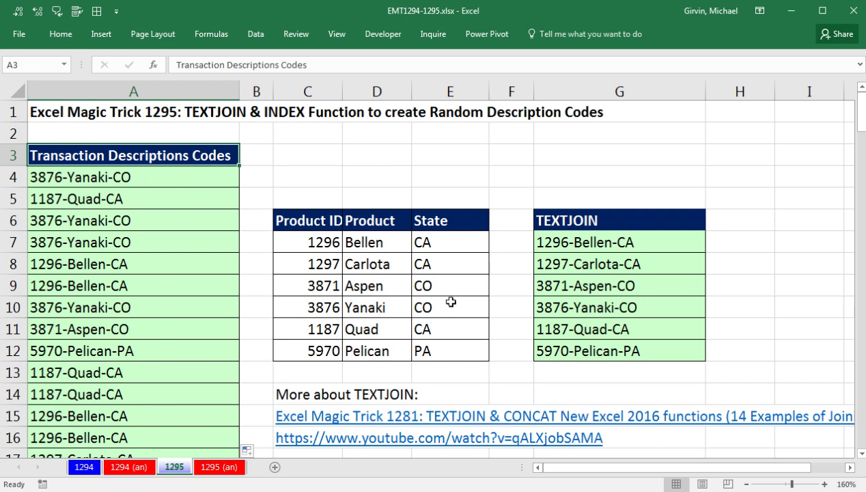
Show A4's formula in the cell, highlighting the $C$7:$E$12 and $C$7:$C$12 references
click(202, 176)
double_click(201, 176)
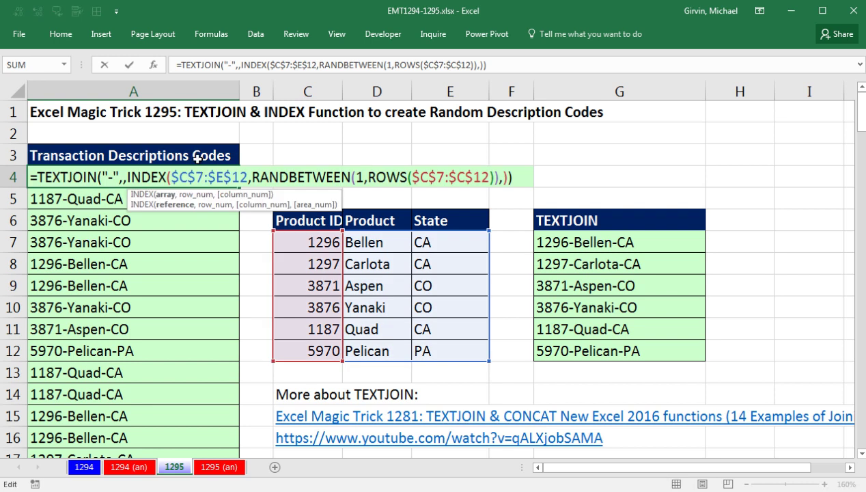
key(Escape)
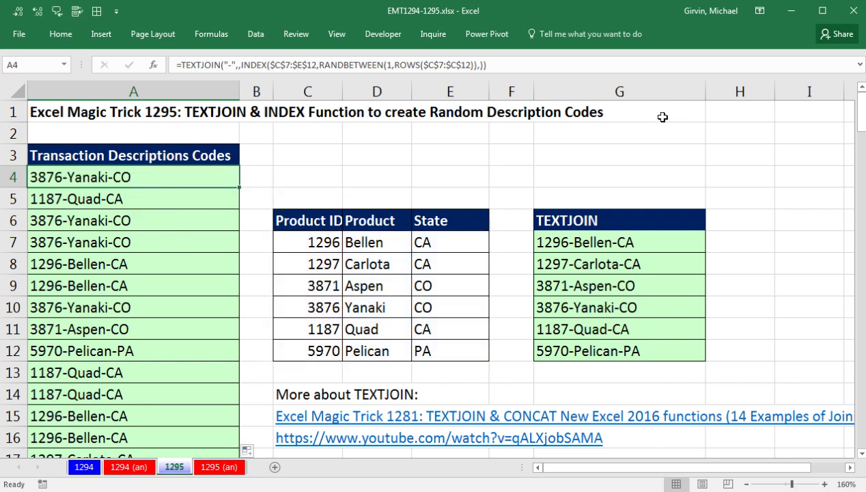
double_click(204, 172)
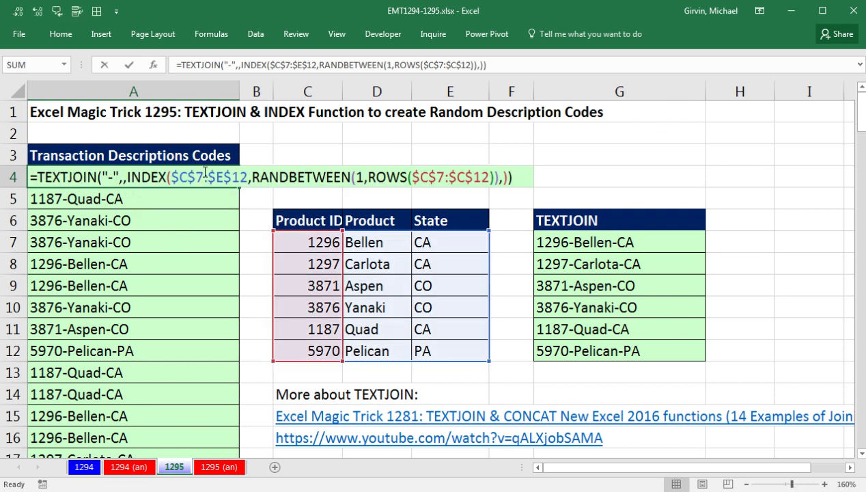